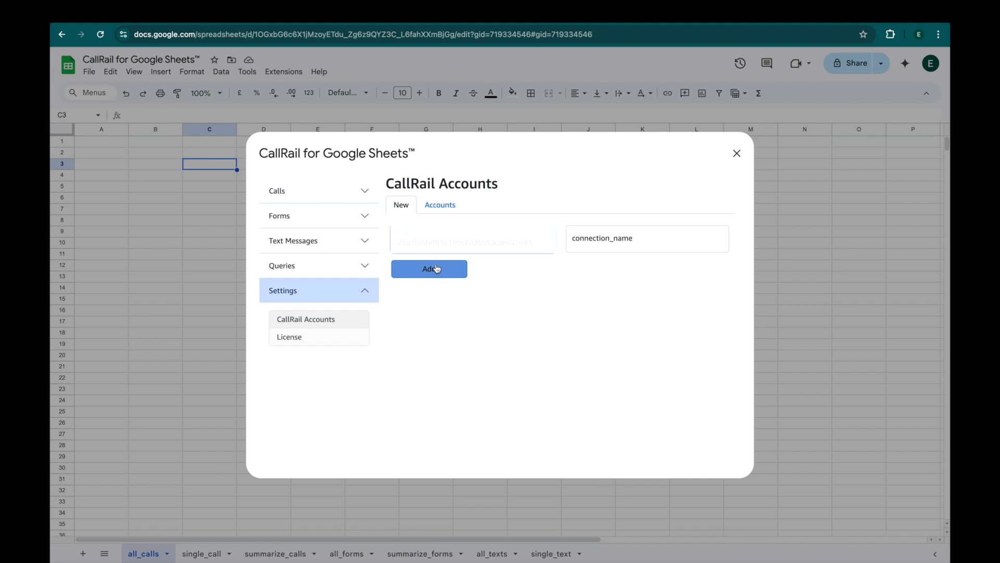
Add a CallRail account connection named 'My Company' using the API token.
{"action": "left_click", "coordinate": [600, 241]}
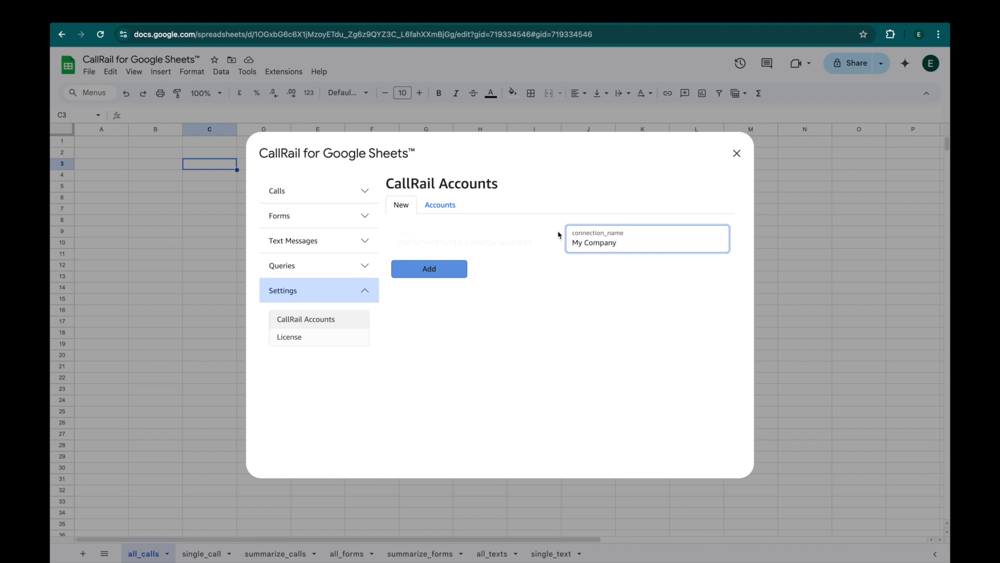
{"action": "left_click", "coordinate": [445, 276]}
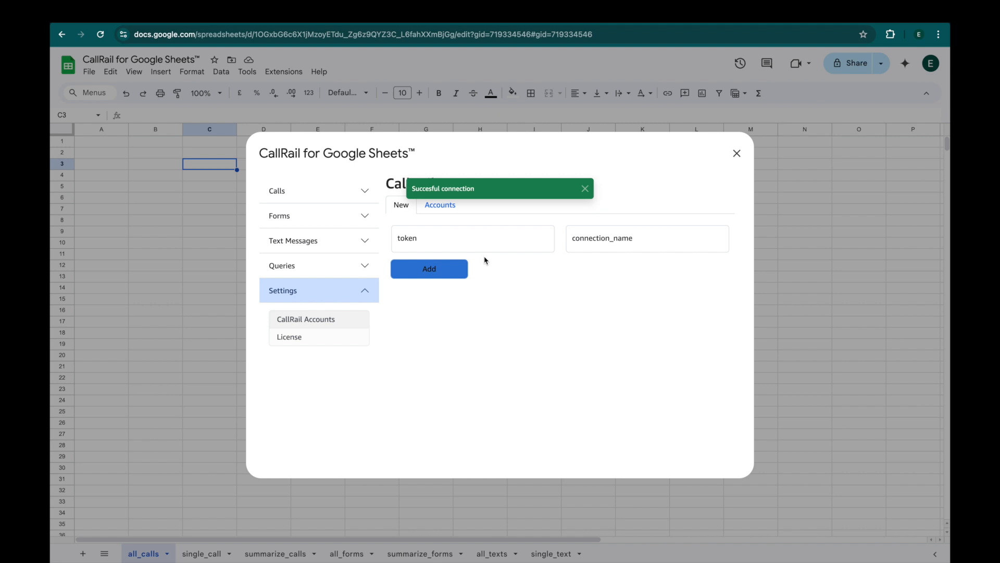
Dismiss the success message, check the My Company account, and start a List All Calls request.
{"action": "left_click", "coordinate": [584, 188]}
{"action": "left_click", "coordinate": [444, 205]}
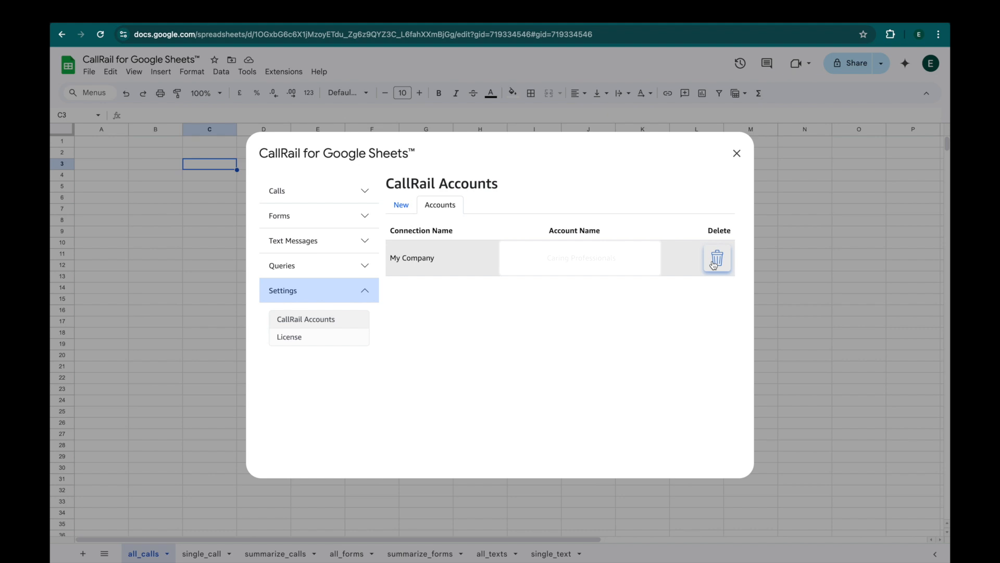
{"action": "left_click", "coordinate": [361, 193]}
{"action": "left_click", "coordinate": [344, 221]}
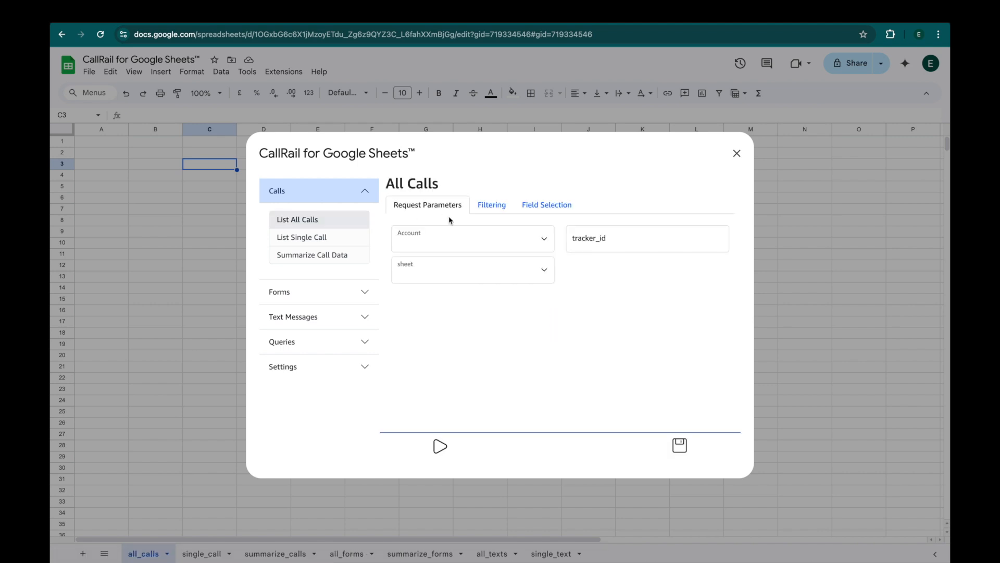
Choose the Calling Professionals account and the all_calls destination sheet for the All Calls request.
{"action": "left_click", "coordinate": [542, 243]}
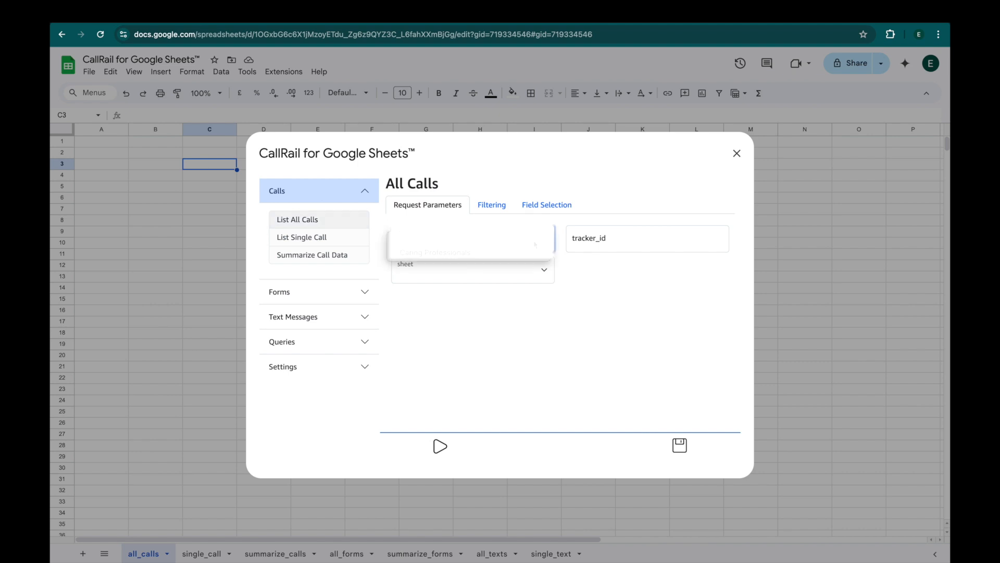
{"action": "left_click", "coordinate": [502, 253]}
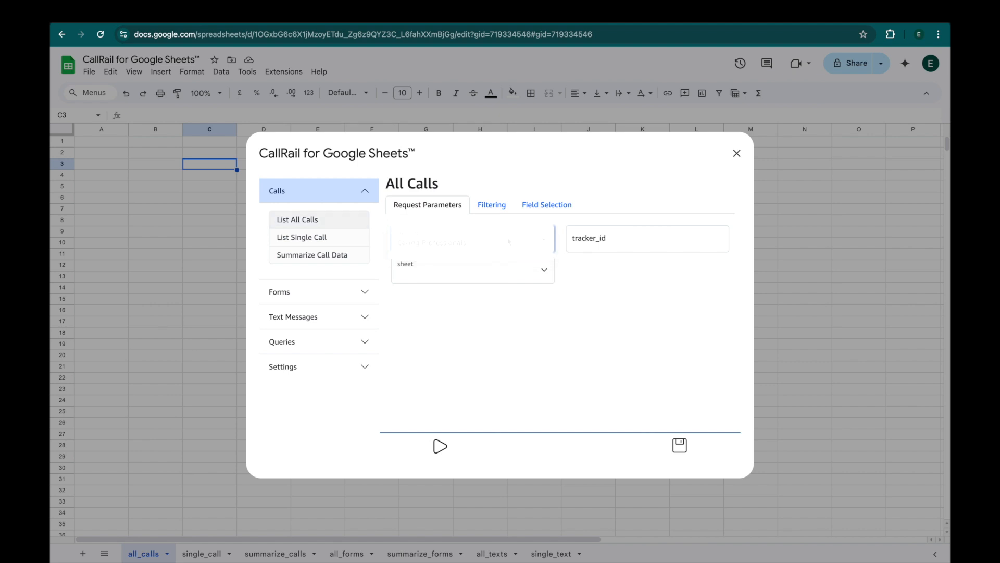
{"action": "left_click", "coordinate": [607, 237]}
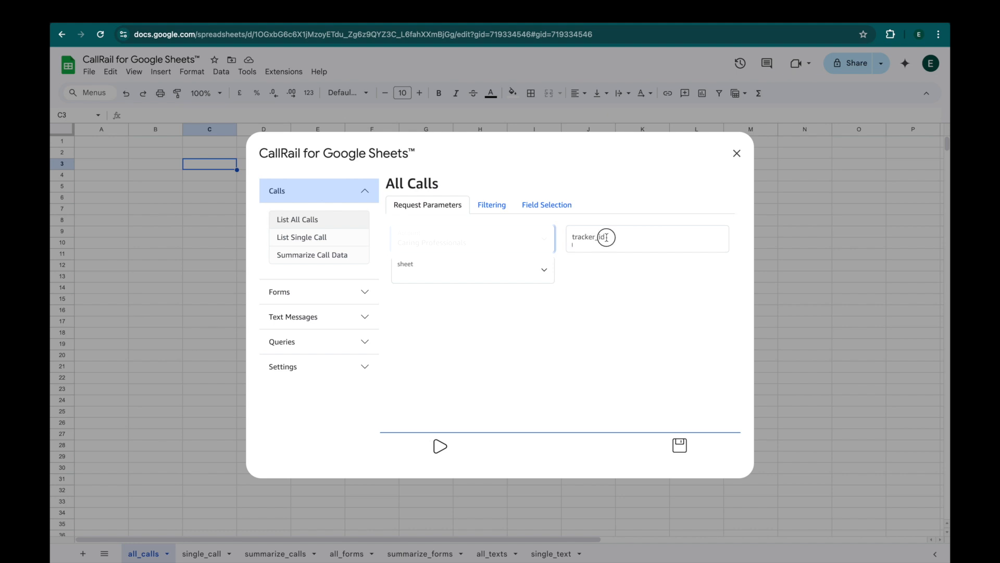
{"action": "left_click", "coordinate": [511, 273]}
{"action": "left_click", "coordinate": [485, 284]}
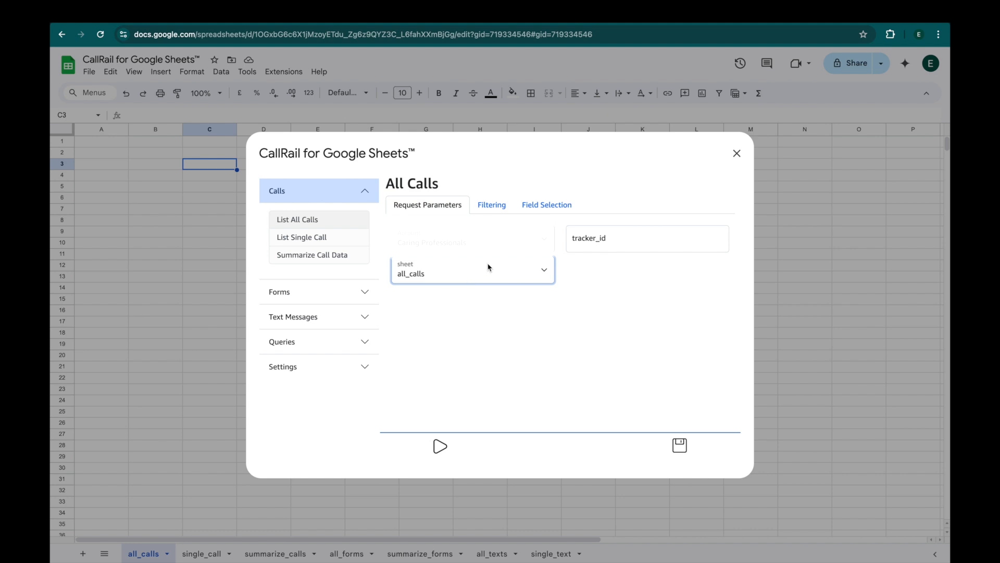
{"action": "left_click", "coordinate": [486, 204]}
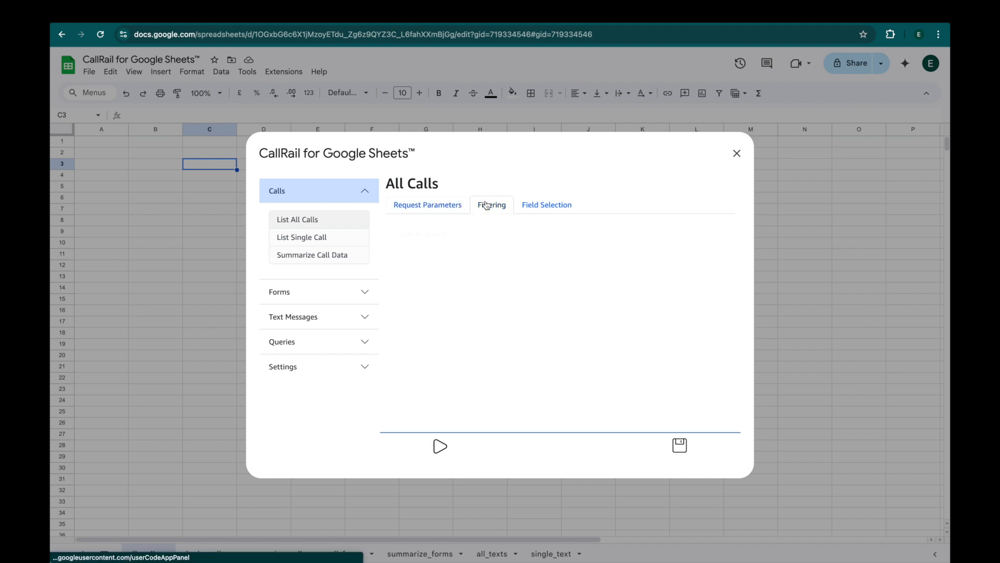
Add a date_range filter set to yesterday.
{"action": "left_click", "coordinate": [435, 229]}
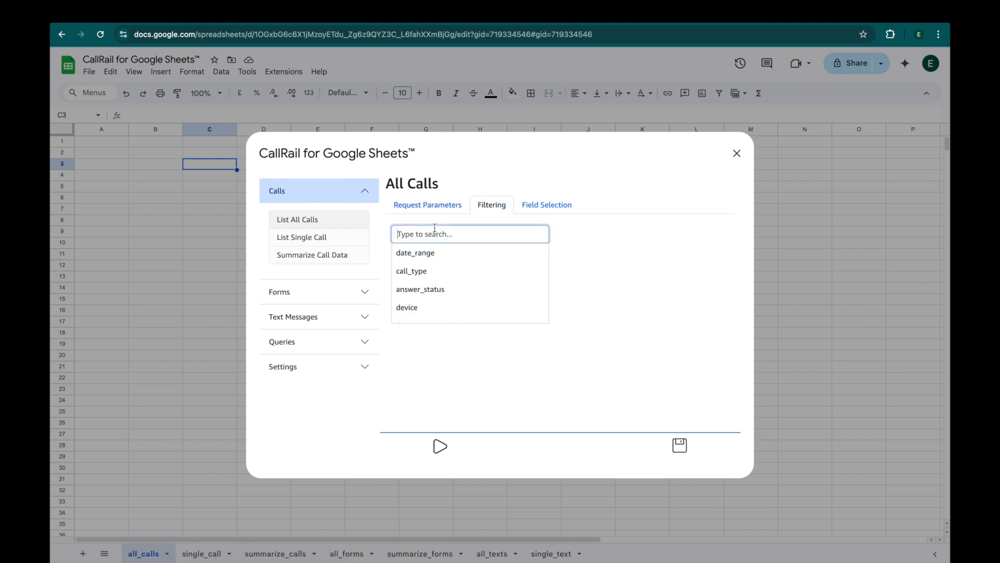
{"action": "left_click", "coordinate": [427, 254]}
{"action": "left_click", "coordinate": [426, 276]}
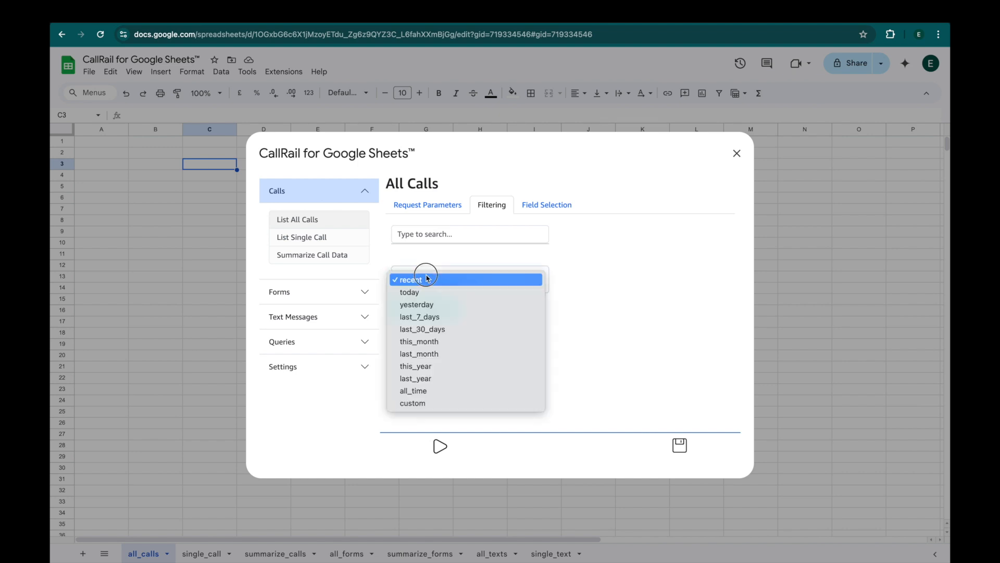
{"action": "left_click", "coordinate": [425, 304]}
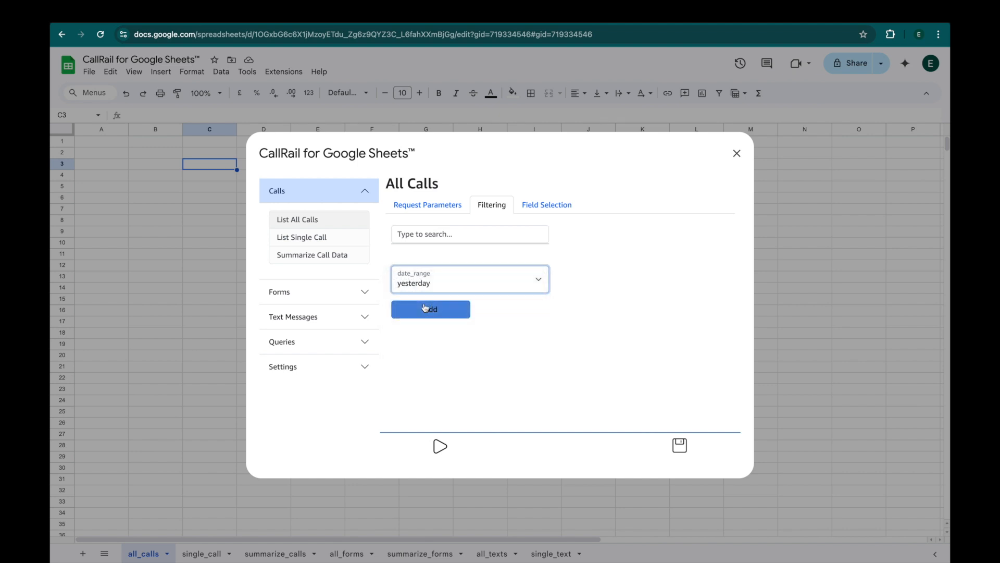
{"action": "left_click", "coordinate": [436, 308]}
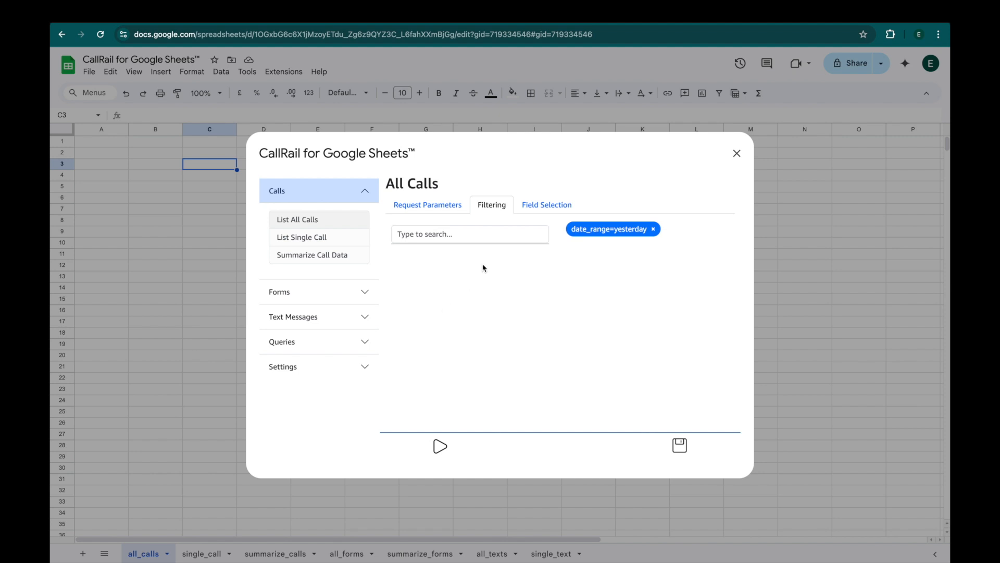
{"action": "left_click", "coordinate": [532, 207]}
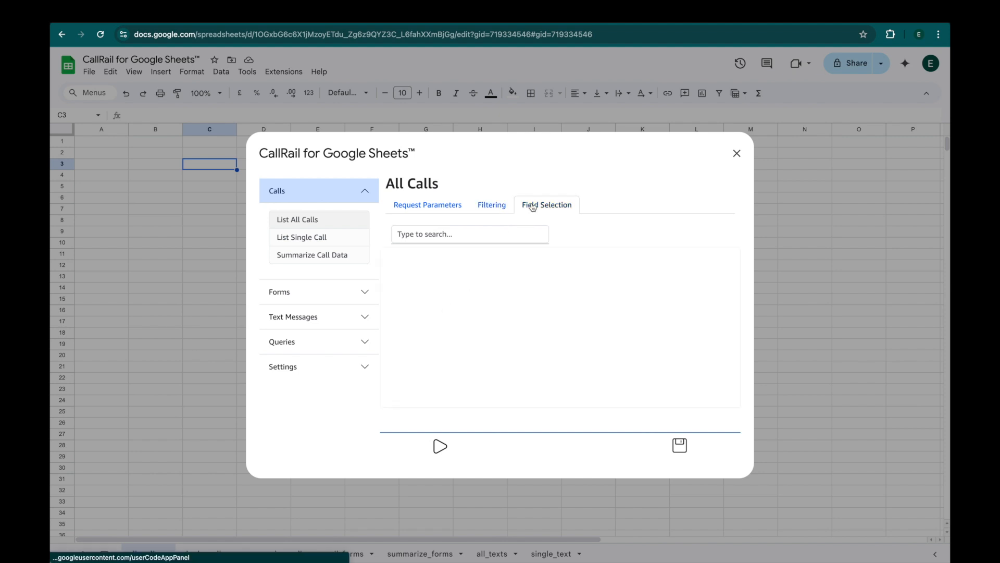
Add the agent_email, call_type, campaign, company_id and company_name fields to the query.
{"action": "left_click", "coordinate": [462, 233]}
{"action": "left_click", "coordinate": [432, 254]}
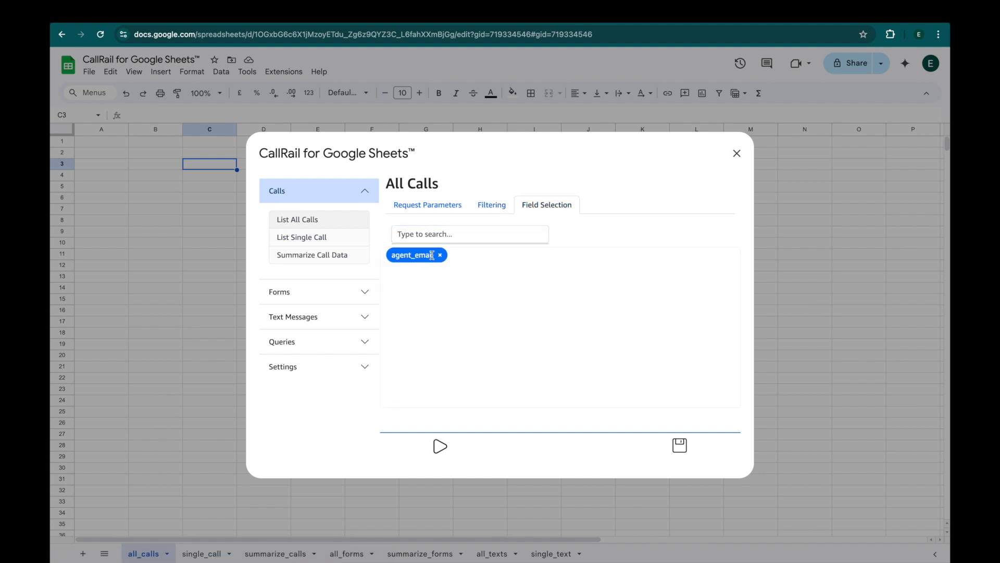
{"action": "left_click", "coordinate": [465, 237]}
{"action": "scroll", "coordinate": [454, 272], "scroll_direction": "down", "scroll_amount": 1}
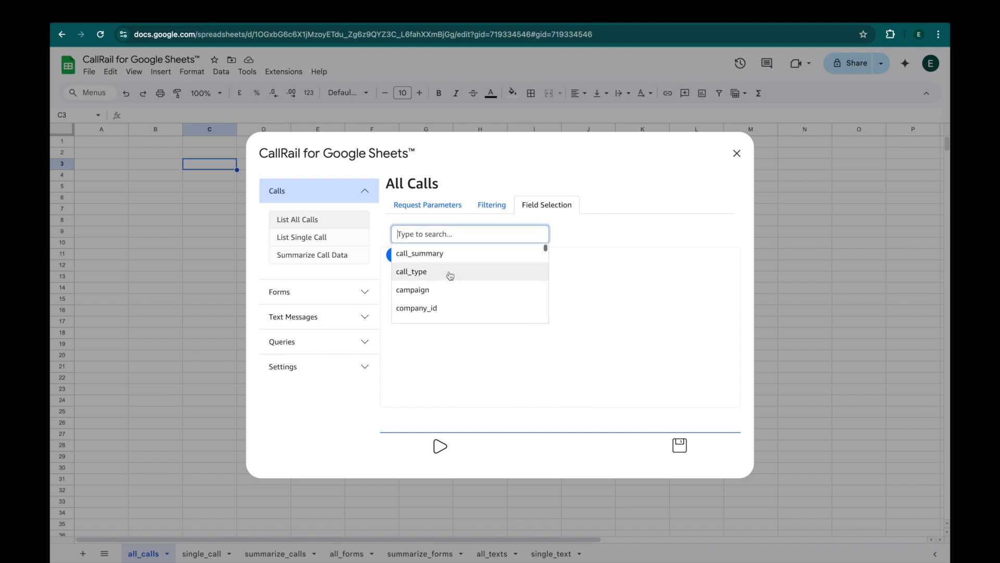
{"action": "left_click", "coordinate": [452, 269]}
{"action": "left_click", "coordinate": [467, 233]}
{"action": "left_click", "coordinate": [444, 288]}
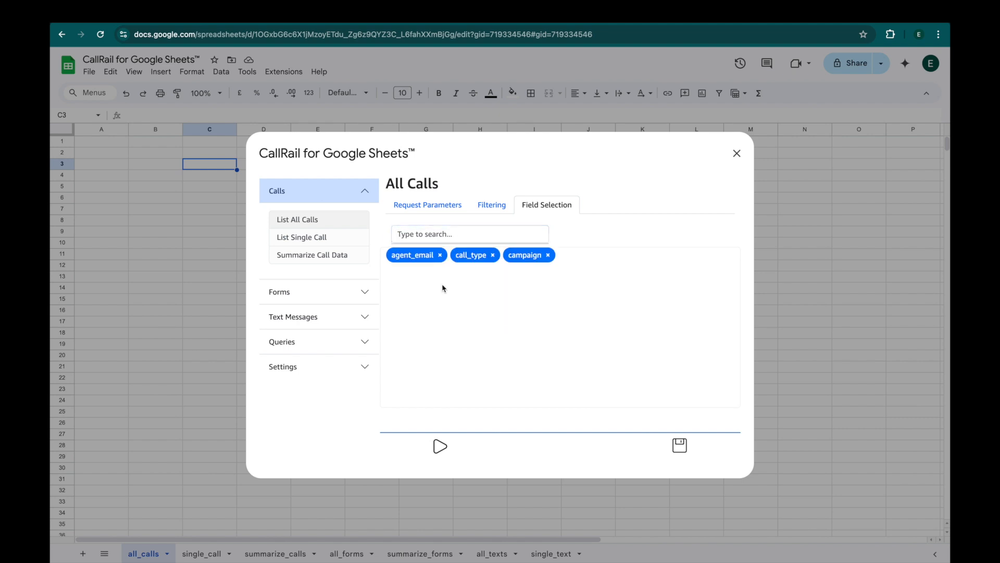
{"action": "left_click", "coordinate": [469, 235]}
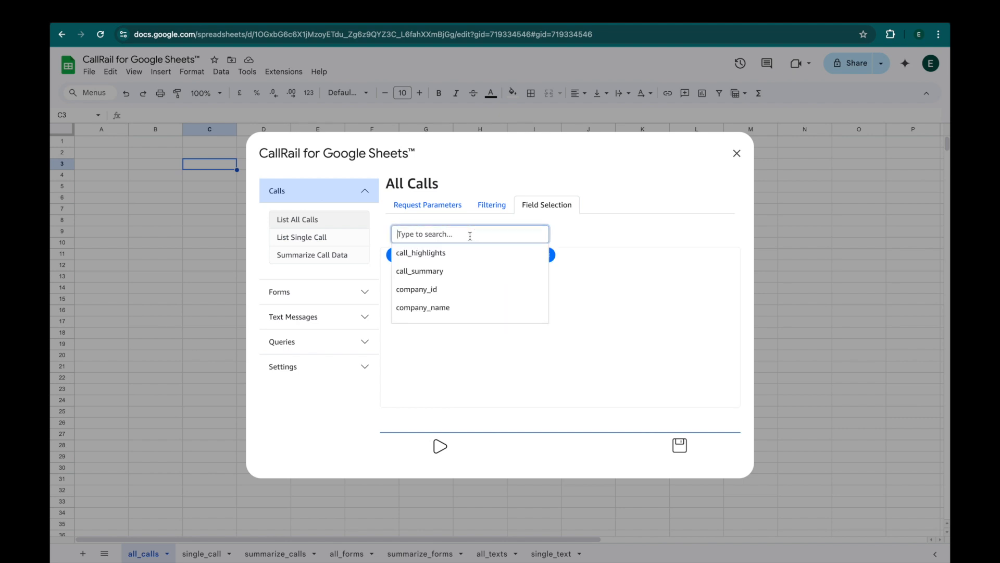
{"action": "left_click", "coordinate": [455, 292]}
{"action": "left_click", "coordinate": [466, 234]}
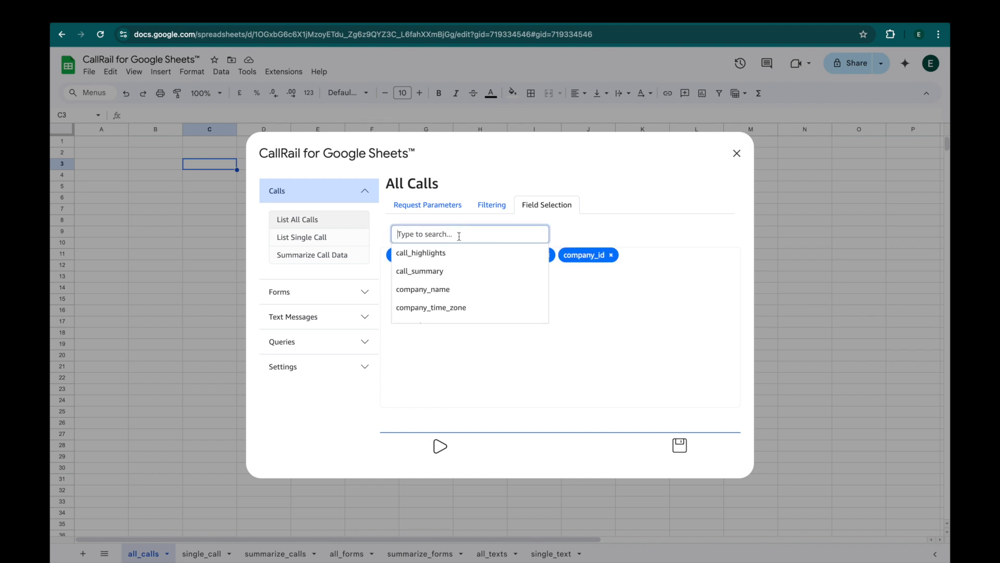
{"action": "left_click", "coordinate": [459, 290]}
Add the device_type, gclid and keywords fields to the query.
{"action": "left_click", "coordinate": [452, 234]}
{"action": "scroll", "coordinate": [455, 279], "scroll_direction": "down", "scroll_amount": 2}
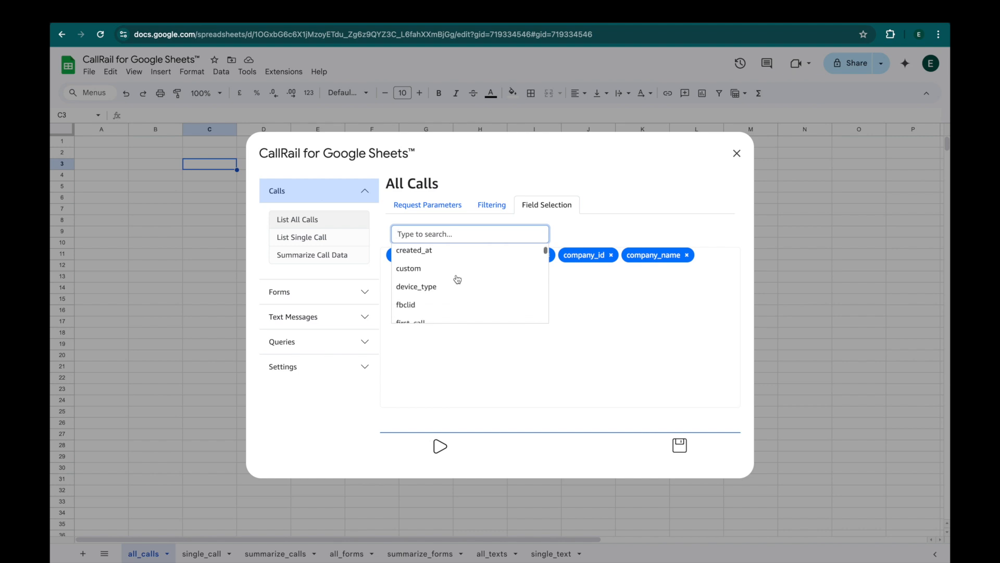
{"action": "left_click", "coordinate": [457, 279]}
{"action": "left_click", "coordinate": [464, 233]}
{"action": "scroll", "coordinate": [456, 286], "scroll_direction": "down", "scroll_amount": 3}
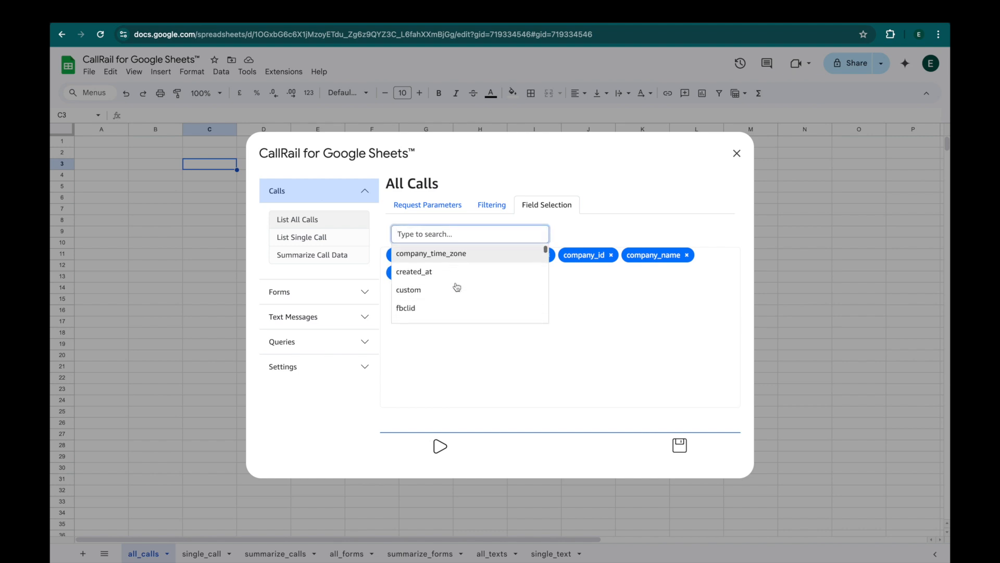
{"action": "scroll", "coordinate": [456, 286], "scroll_direction": "down", "scroll_amount": 5}
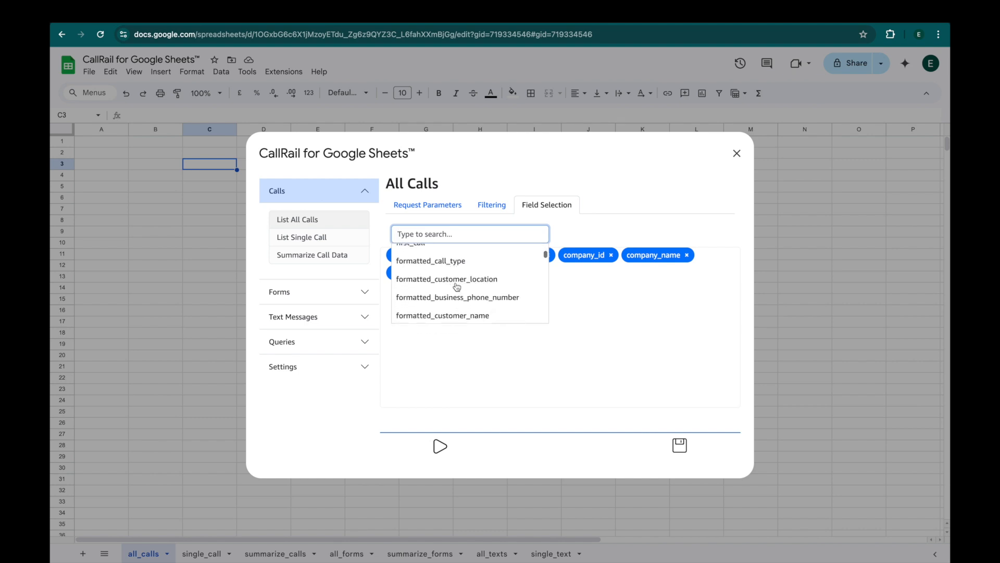
{"action": "scroll", "coordinate": [457, 286], "scroll_direction": "down", "scroll_amount": 2}
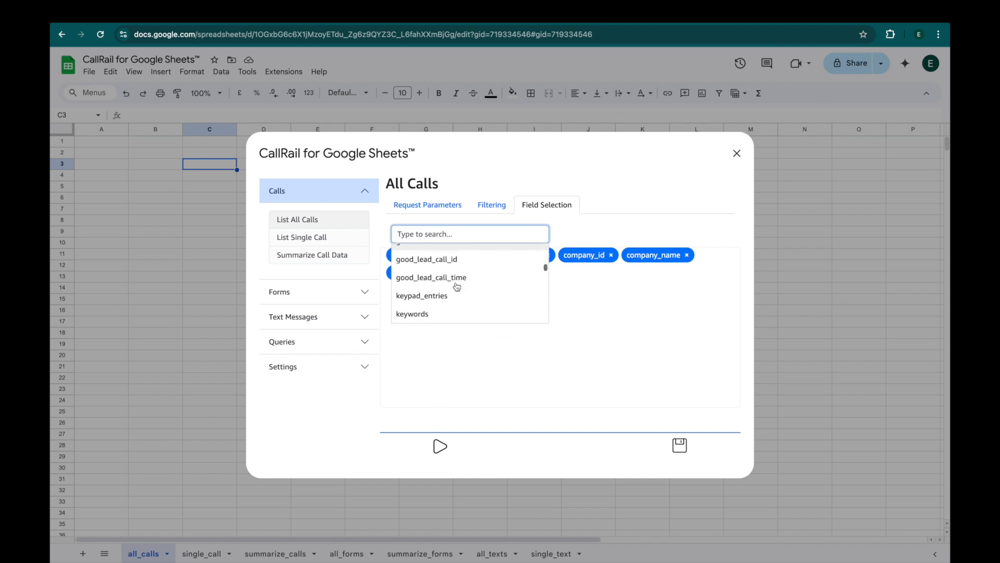
{"action": "left_click", "coordinate": [427, 265]}
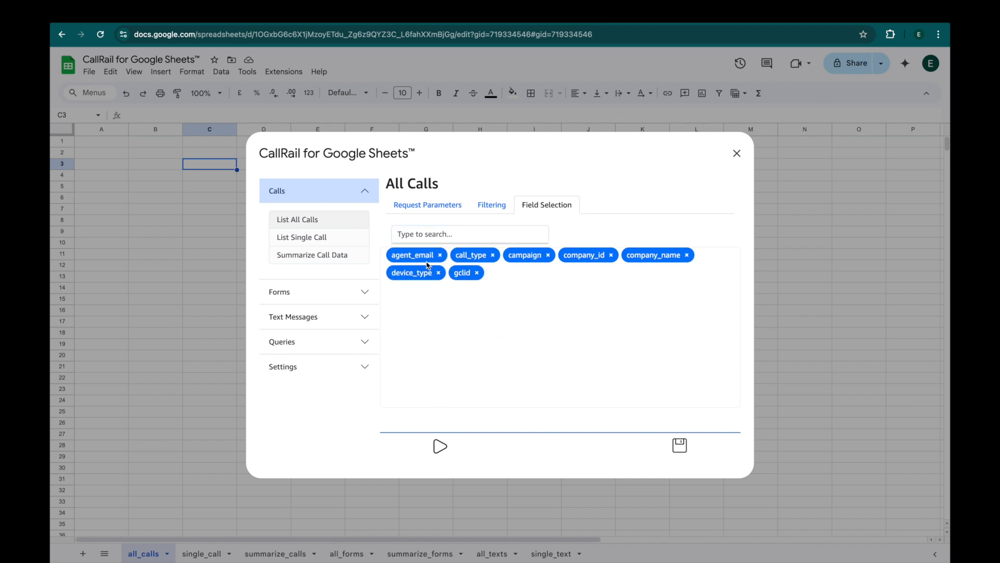
{"action": "left_click", "coordinate": [461, 239]}
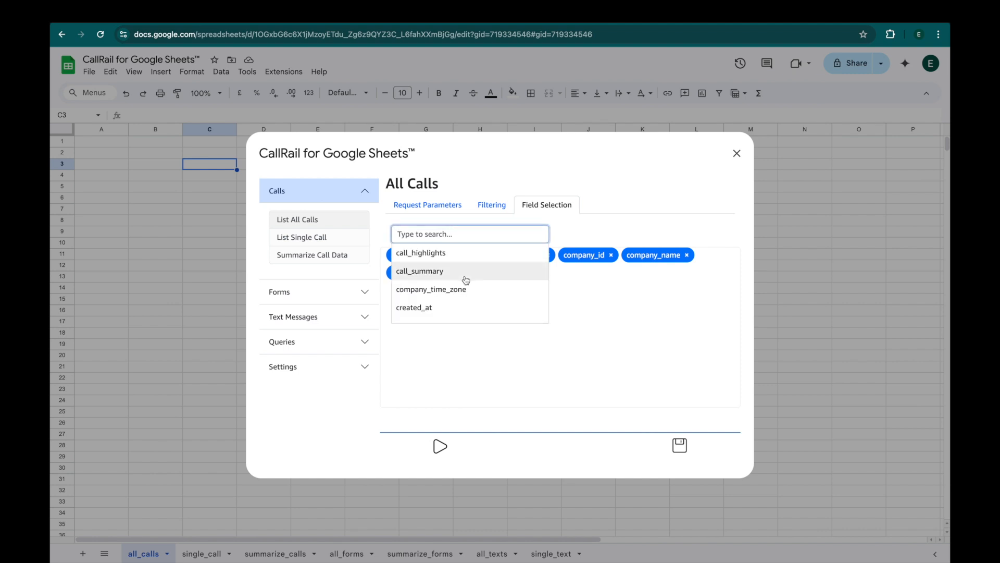
{"action": "scroll", "coordinate": [466, 280], "scroll_direction": "down", "scroll_amount": 2}
{"action": "scroll", "coordinate": [465, 280], "scroll_direction": "down", "scroll_amount": 5}
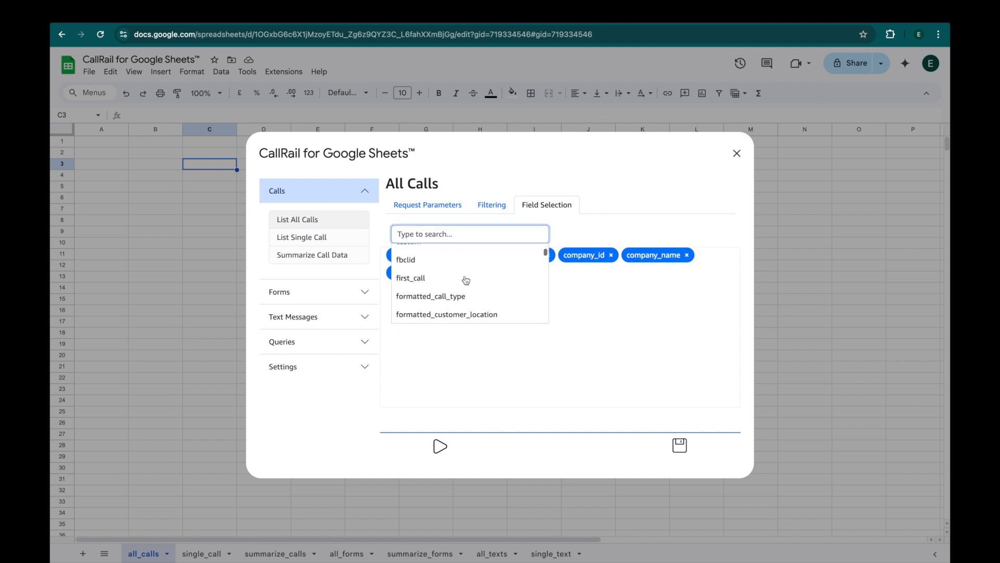
{"action": "scroll", "coordinate": [466, 281], "scroll_direction": "down", "scroll_amount": 5}
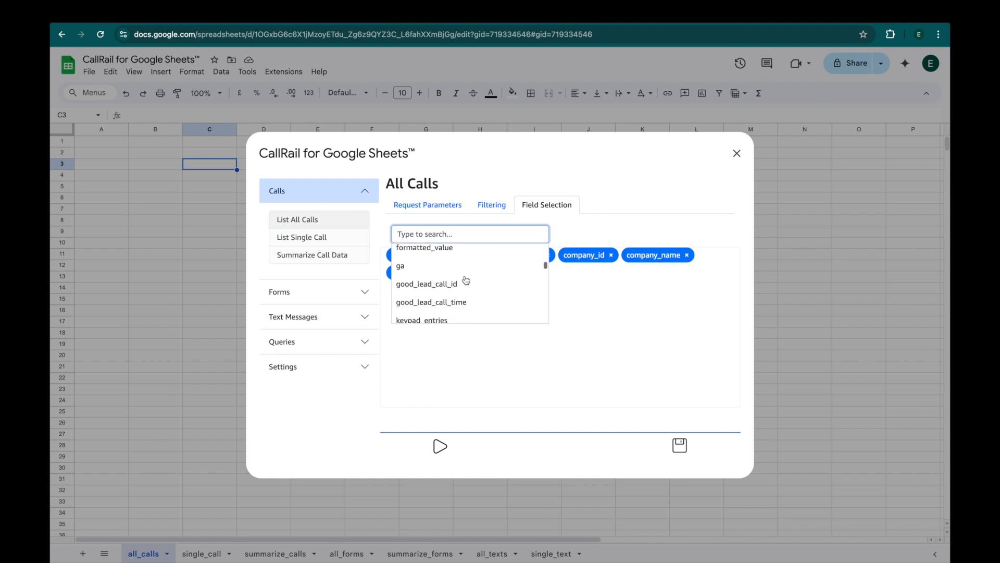
{"action": "scroll", "coordinate": [466, 280], "scroll_direction": "down", "scroll_amount": 3}
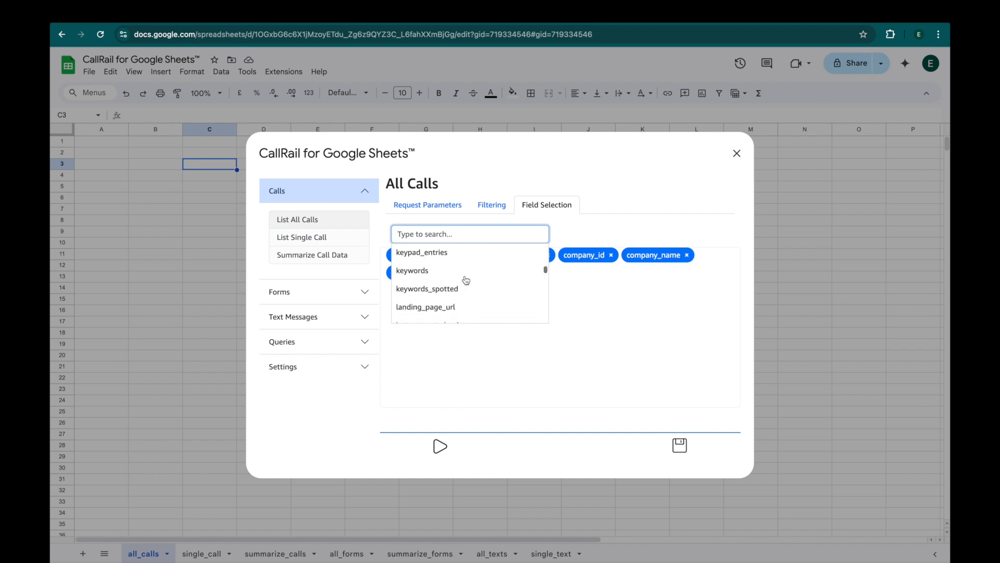
{"action": "left_click", "coordinate": [444, 260]}
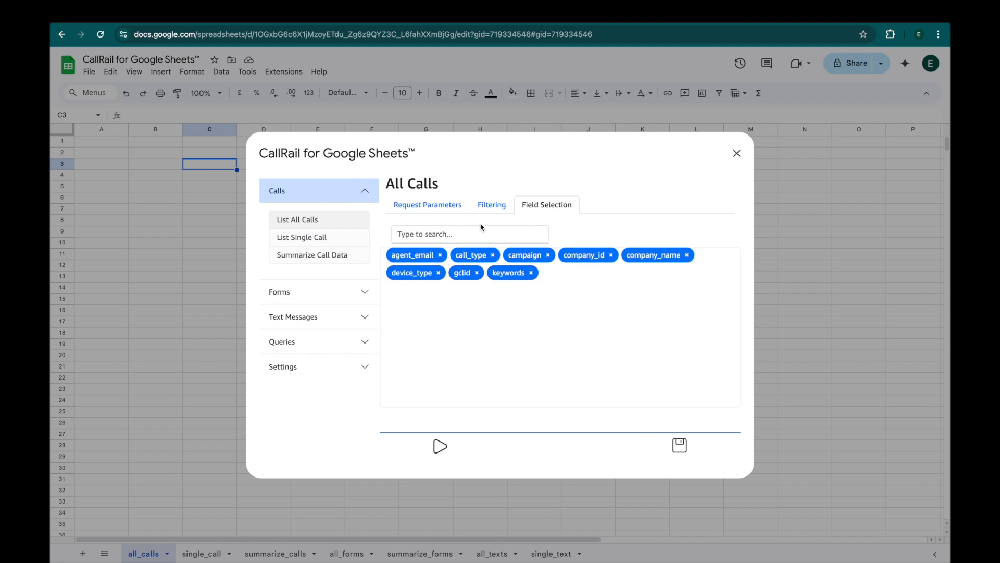
Run the All Calls query to load yesterday's call records into the all_calls sheet.
{"action": "left_click", "coordinate": [439, 448]}
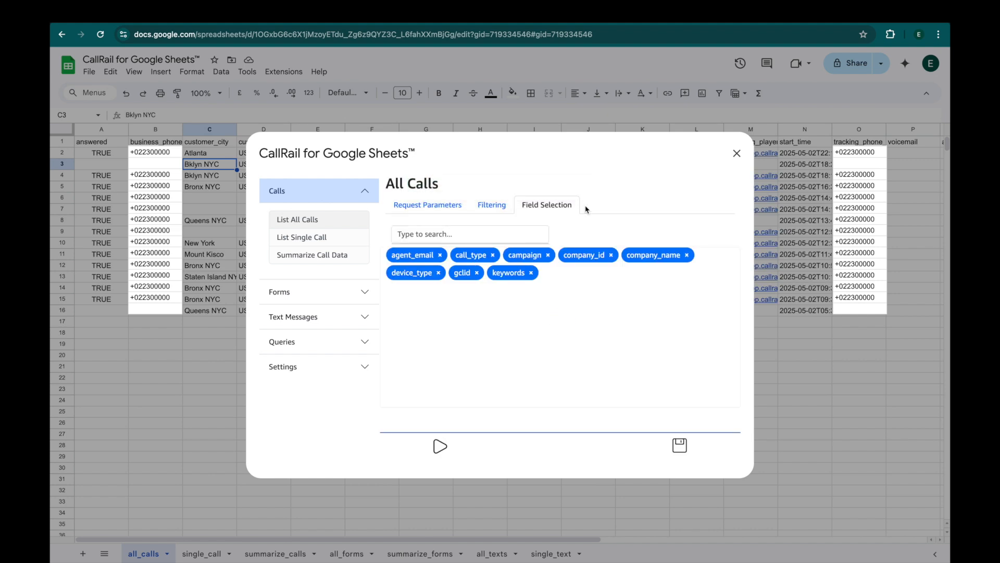
{"action": "left_click", "coordinate": [680, 445]}
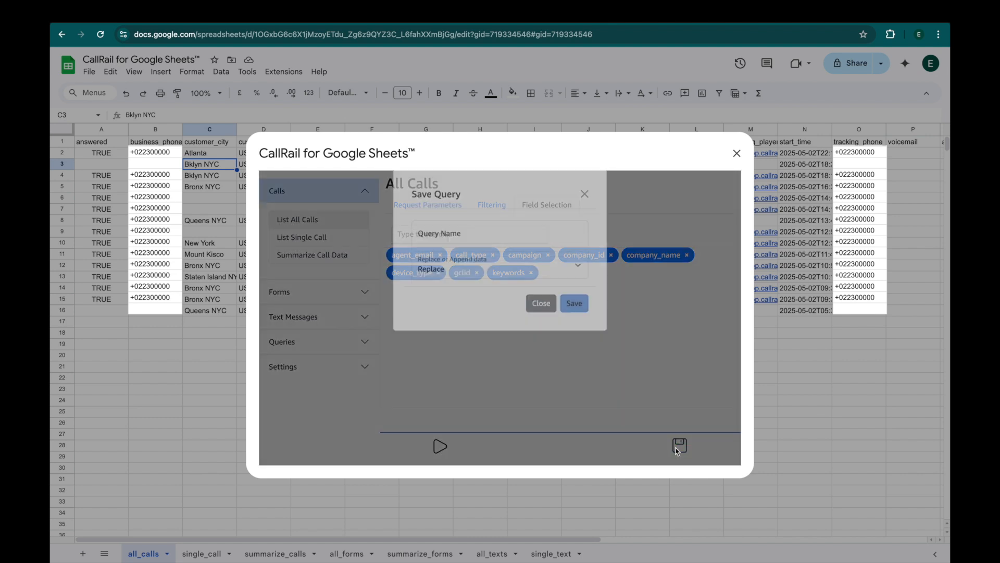
Save the query as 'All Calls - Yesterday' with Append as the data mode.
{"action": "left_click", "coordinate": [471, 252]}
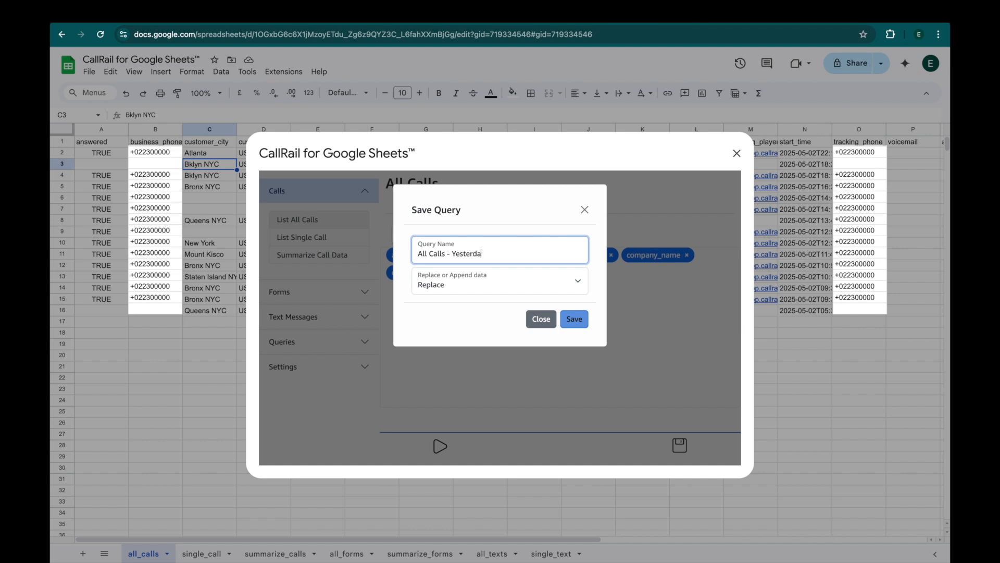
{"action": "left_click", "coordinate": [470, 287]}
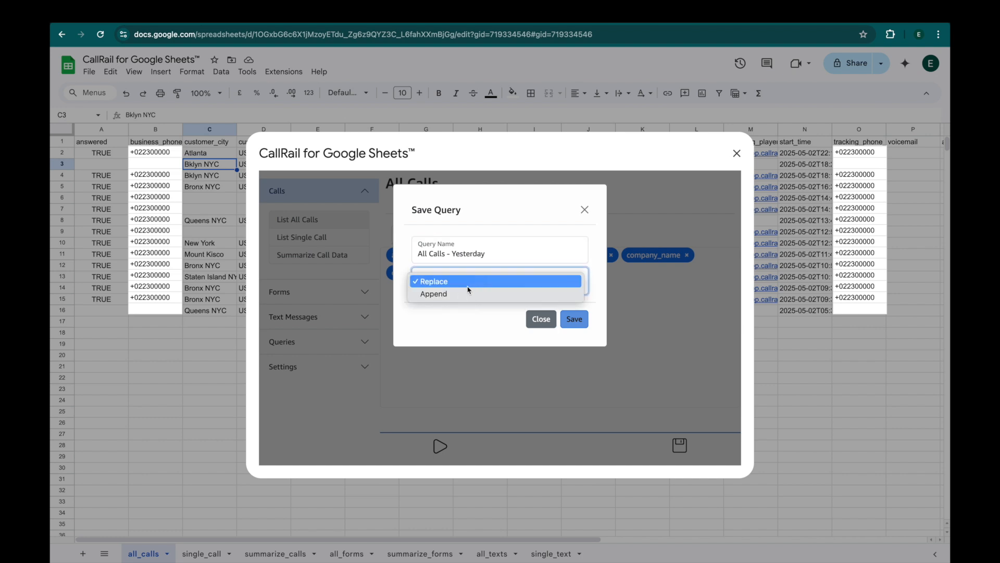
{"action": "left_click", "coordinate": [465, 294]}
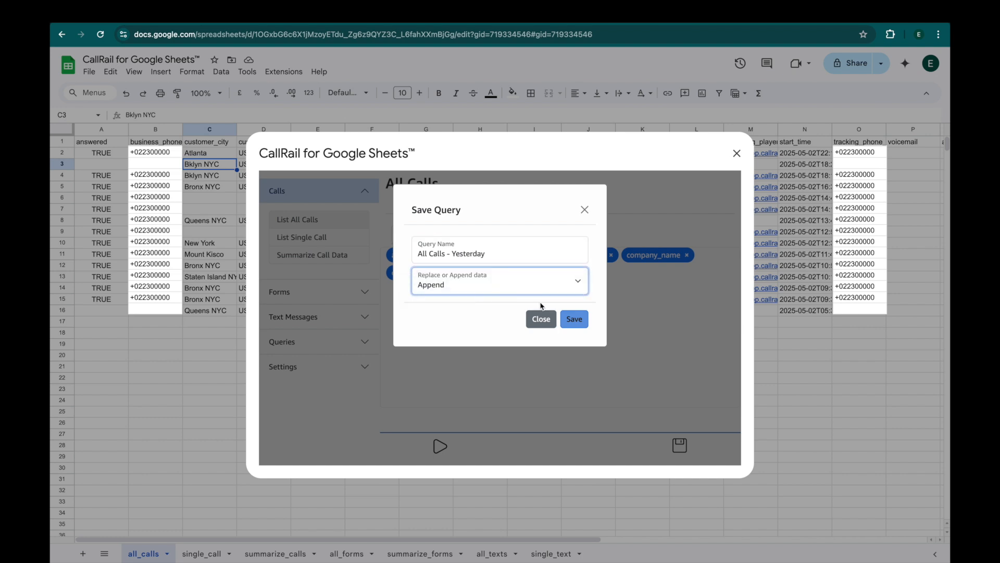
{"action": "left_click", "coordinate": [576, 320]}
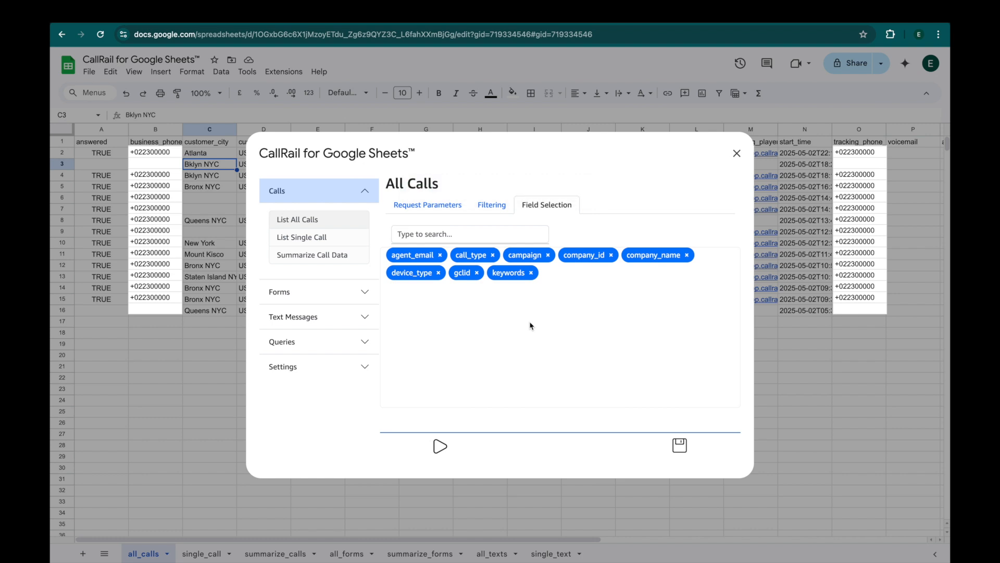
Try to schedule the saved query from Saved Queries, then go to the Time Triggers page.
{"action": "left_click", "coordinate": [367, 341]}
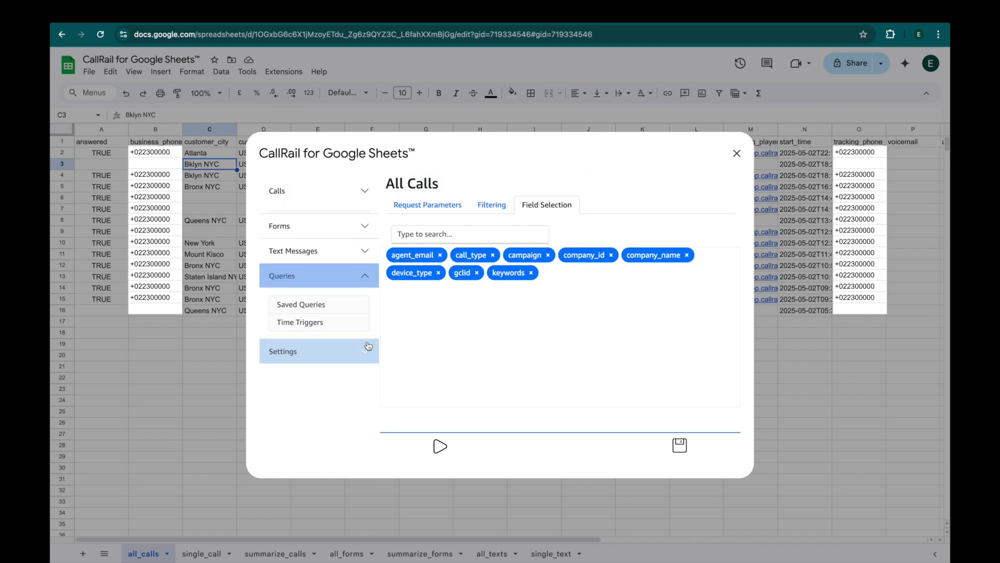
{"action": "left_click", "coordinate": [328, 297]}
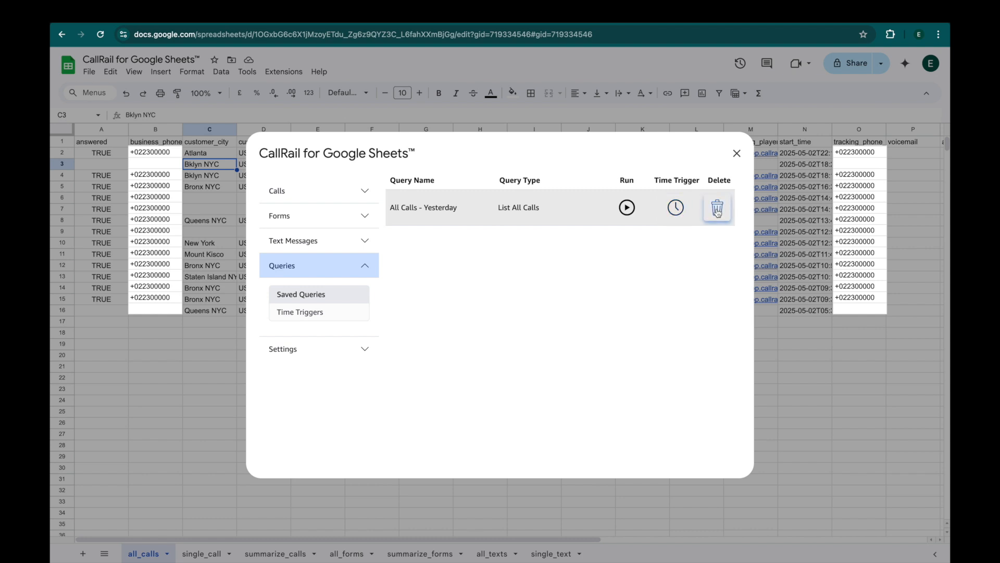
{"action": "left_click", "coordinate": [675, 207]}
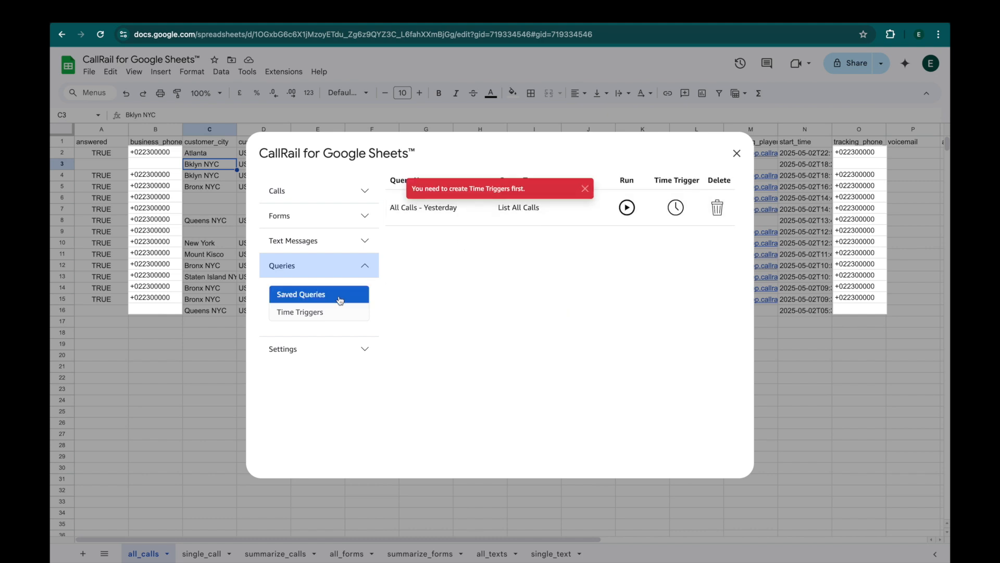
{"action": "left_click", "coordinate": [315, 313]}
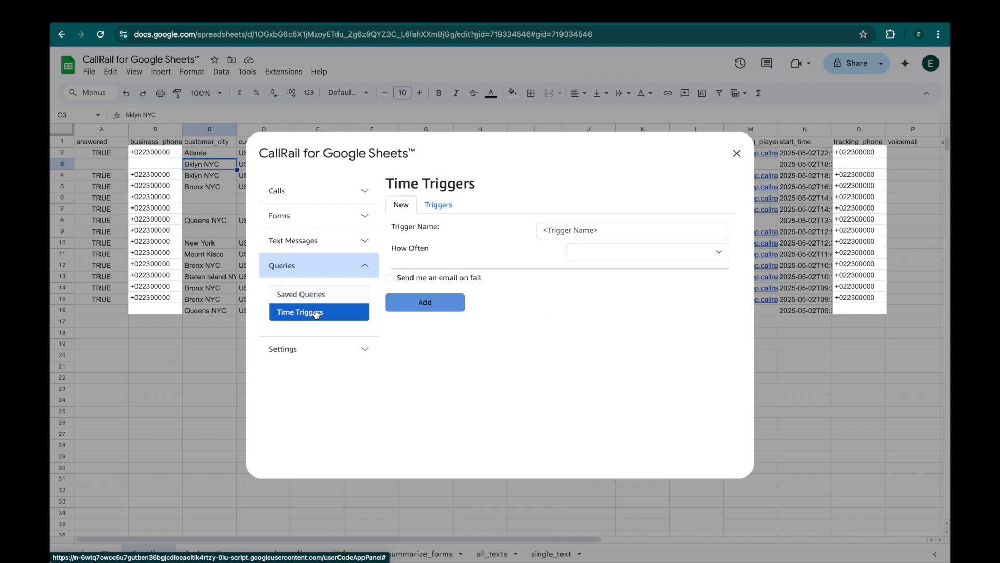
Create a trigger named 'Daily' running every day at 09:00, emailing on failure.
{"action": "left_click", "coordinate": [539, 231]}
{"action": "type", "text": "Daily"}
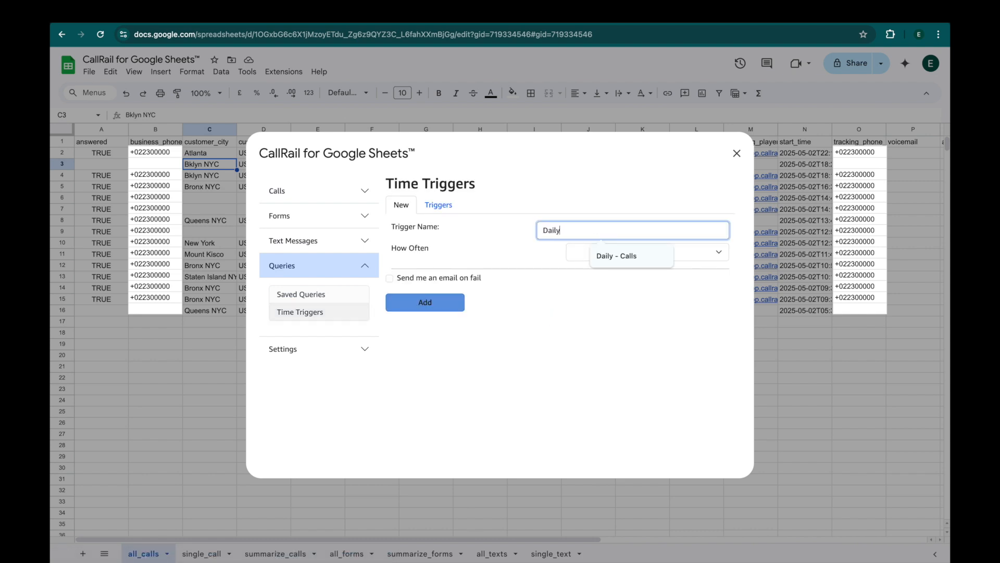
{"action": "left_click", "coordinate": [583, 217]}
{"action": "left_click", "coordinate": [596, 248]}
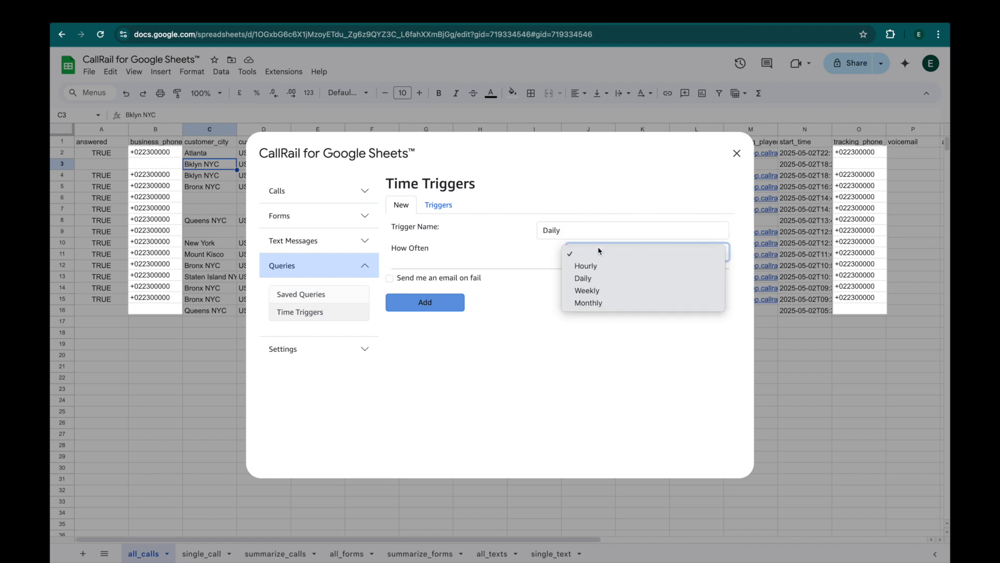
{"action": "left_click", "coordinate": [600, 278]}
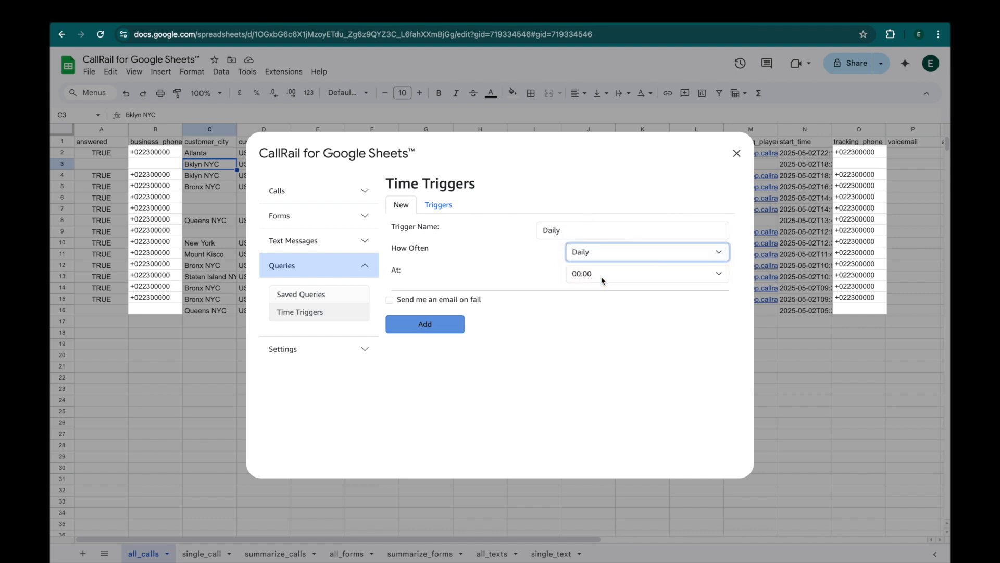
{"action": "left_click", "coordinate": [579, 273]}
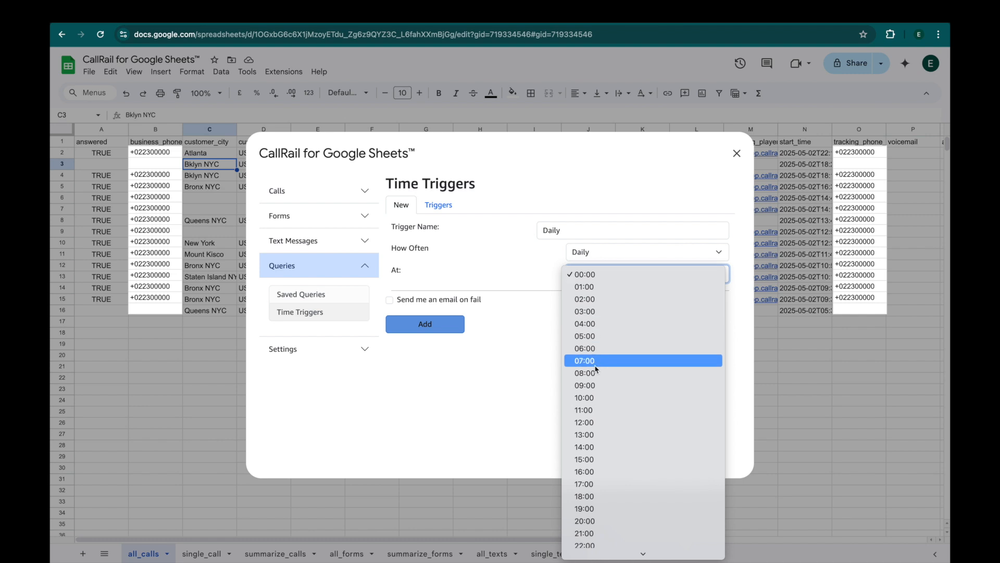
{"action": "left_click", "coordinate": [594, 384]}
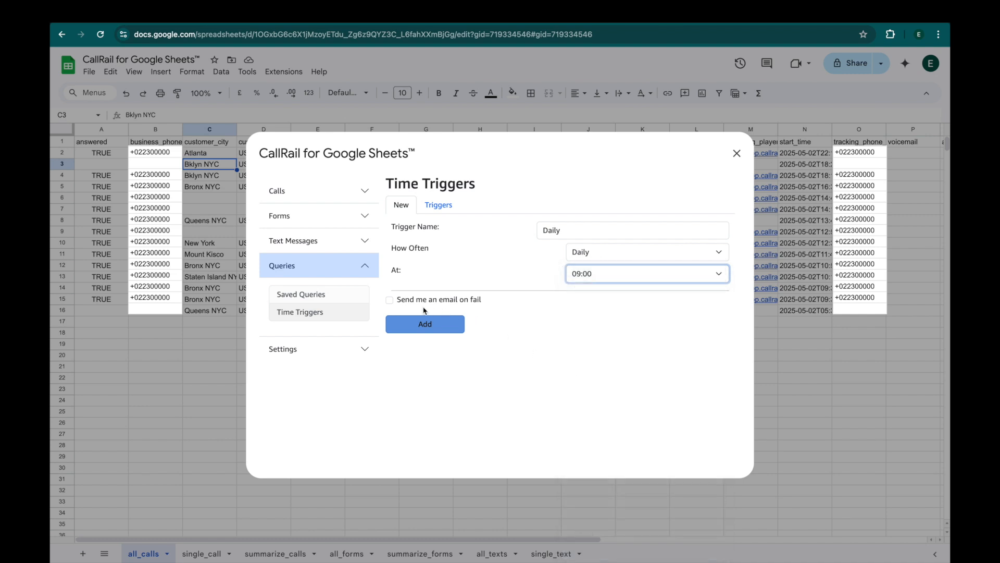
{"action": "left_click", "coordinate": [390, 301]}
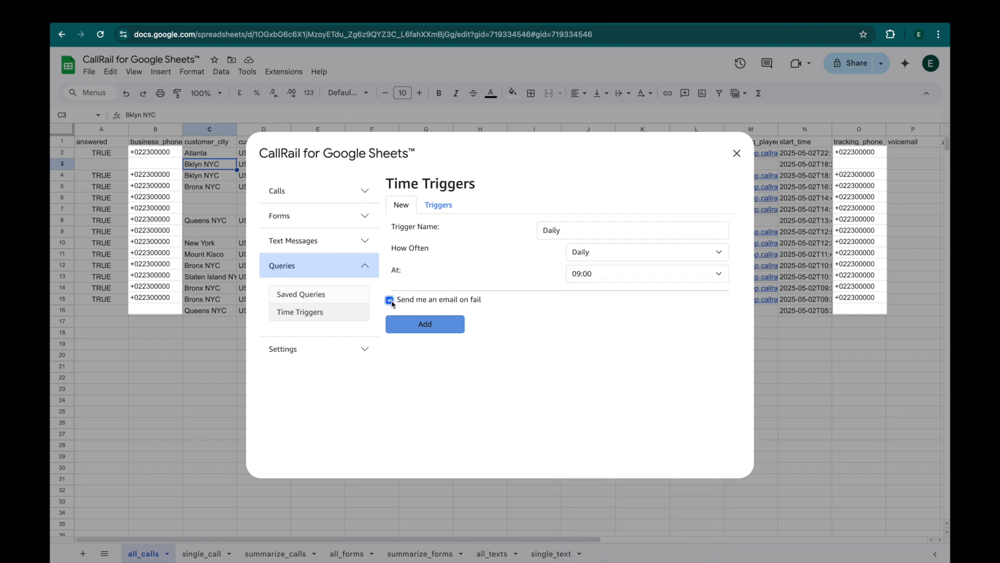
{"action": "left_click", "coordinate": [425, 325]}
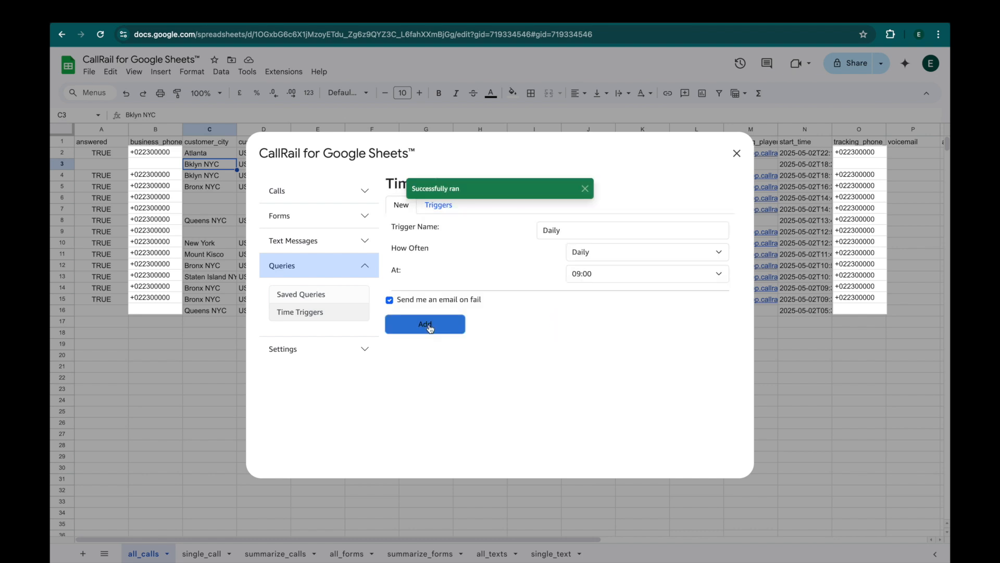
Review the existing triggers list, then return to the saved queries.
{"action": "left_click", "coordinate": [585, 190]}
{"action": "left_click", "coordinate": [449, 207]}
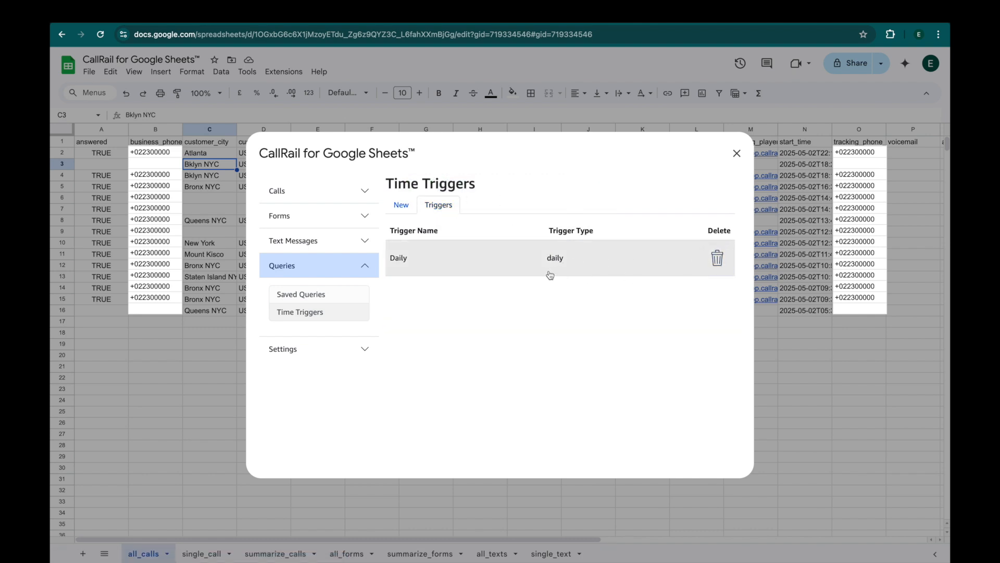
{"action": "left_click", "coordinate": [295, 298]}
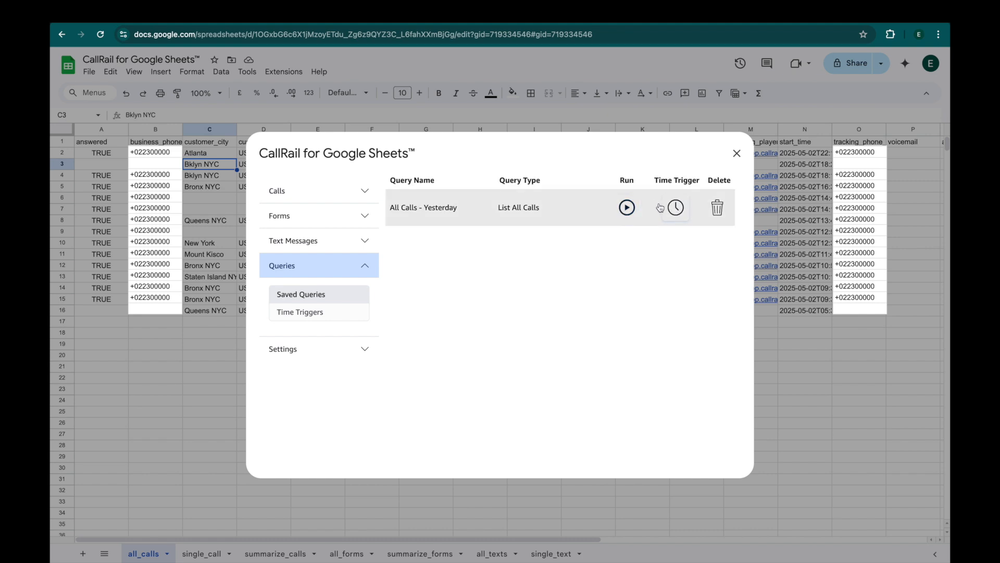
Assign the Daily time trigger to the 'All Calls - Yesterday' query and save.
{"action": "left_click", "coordinate": [674, 209]}
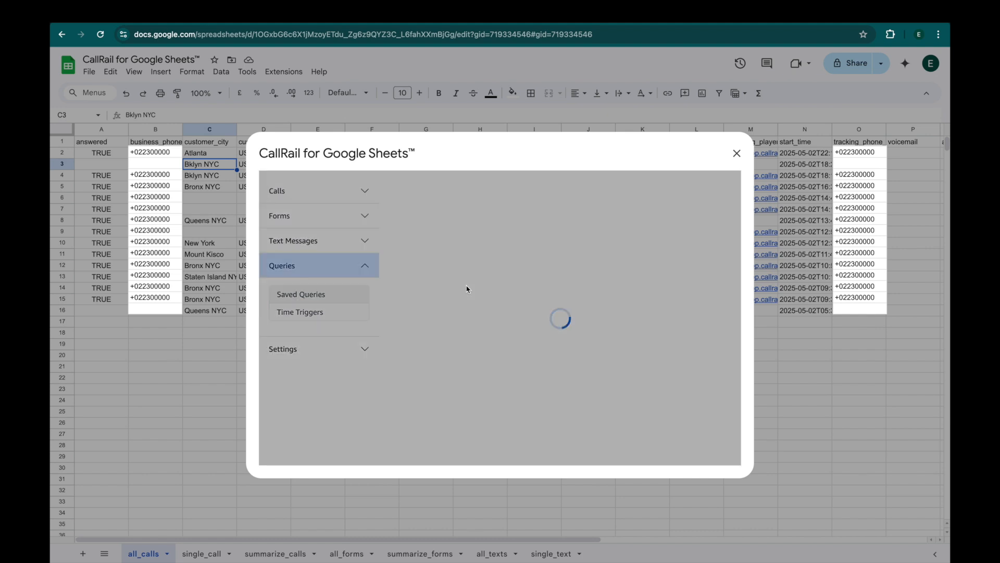
{"action": "left_click", "coordinate": [509, 260]}
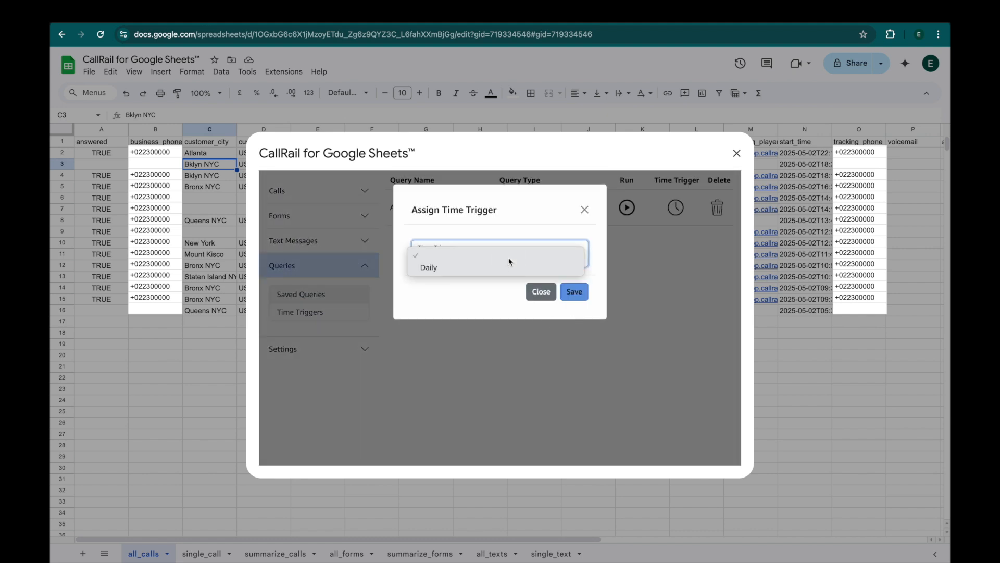
{"action": "left_click", "coordinate": [489, 270]}
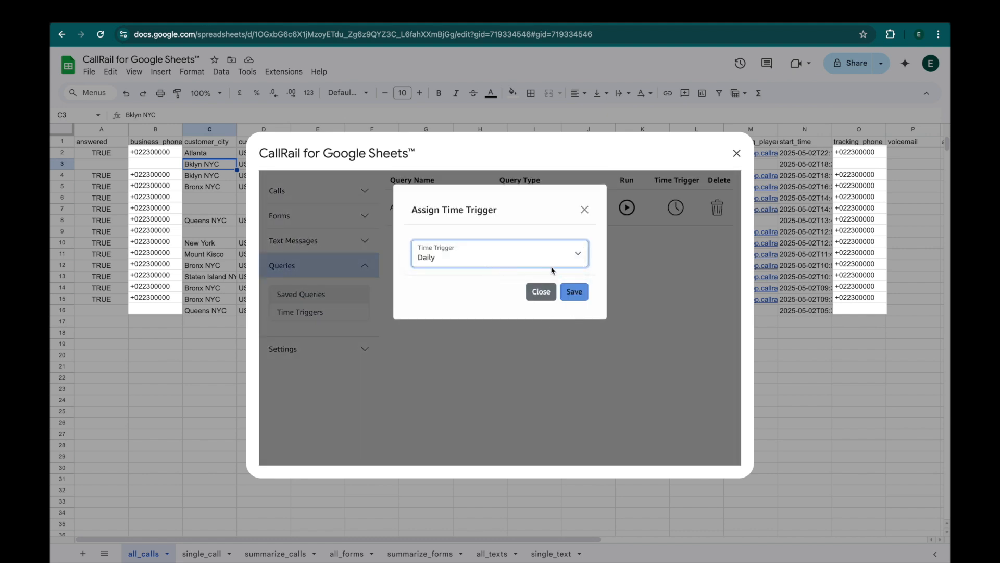
{"action": "left_click", "coordinate": [584, 290]}
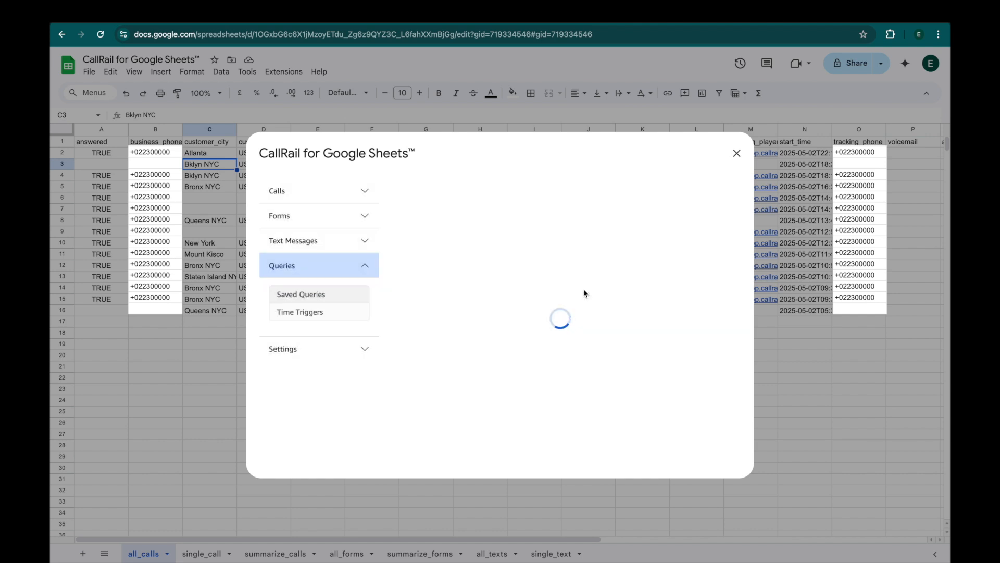